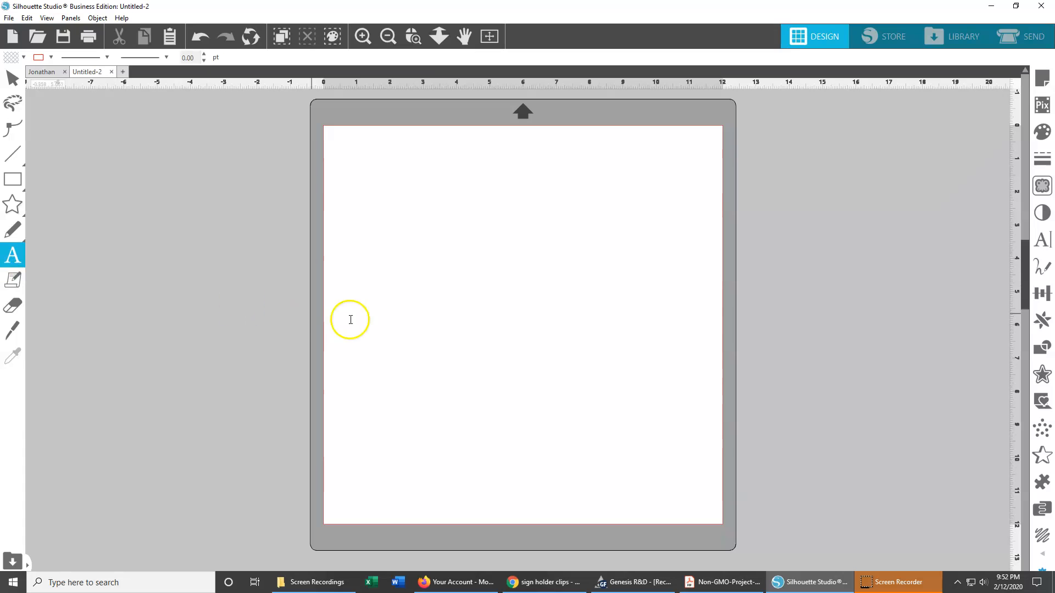
# Add the text "Merry Christmas" across the middle of the page.
pyautogui.click(366, 293)
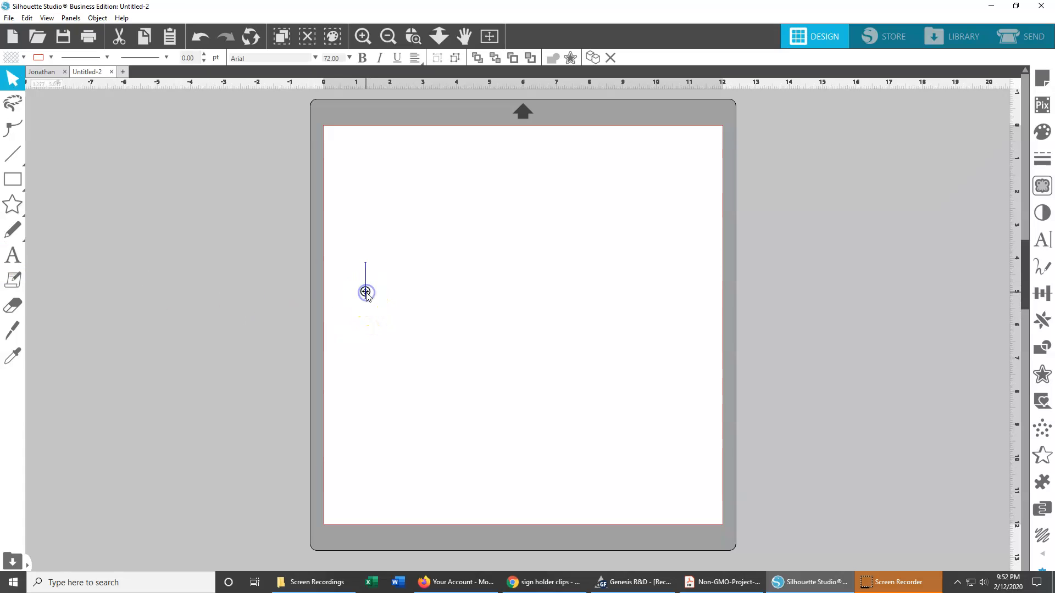
pyautogui.write('Merty')
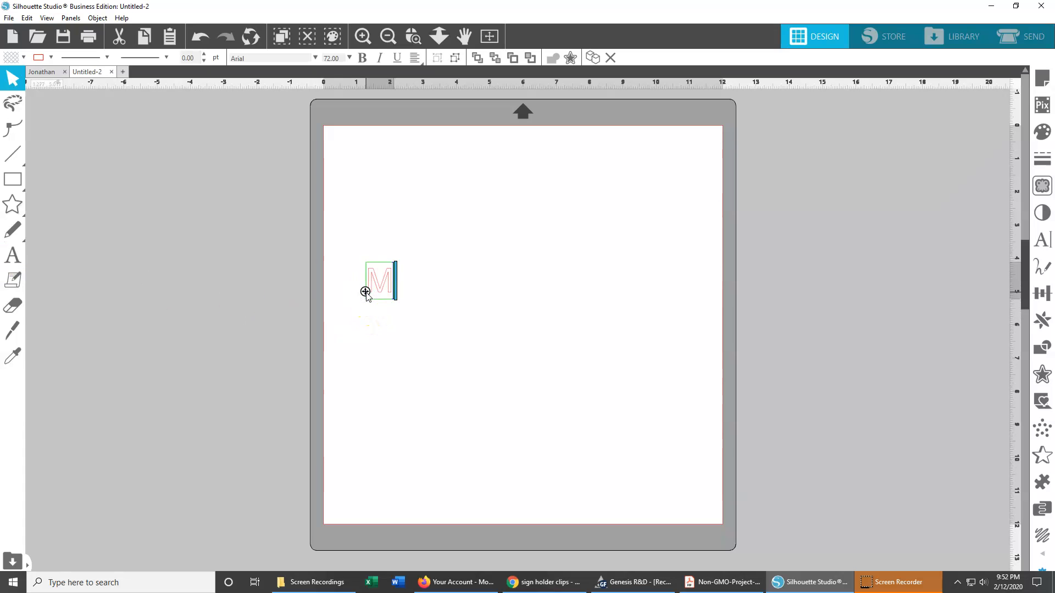
pyautogui.press('BackSpace')
pyautogui.press('BackSpace')
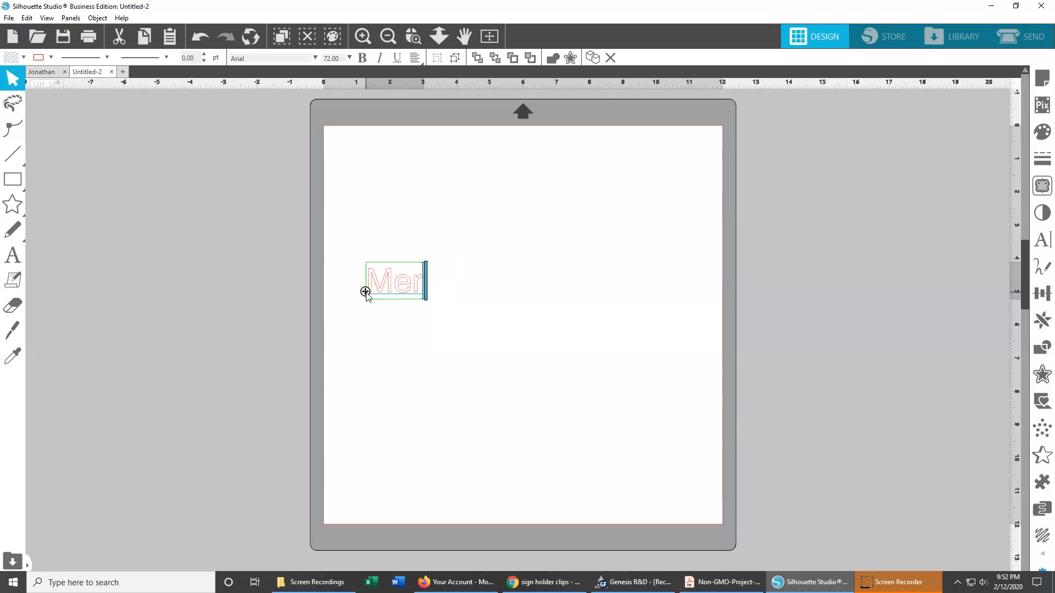
pyautogui.write('ry C')
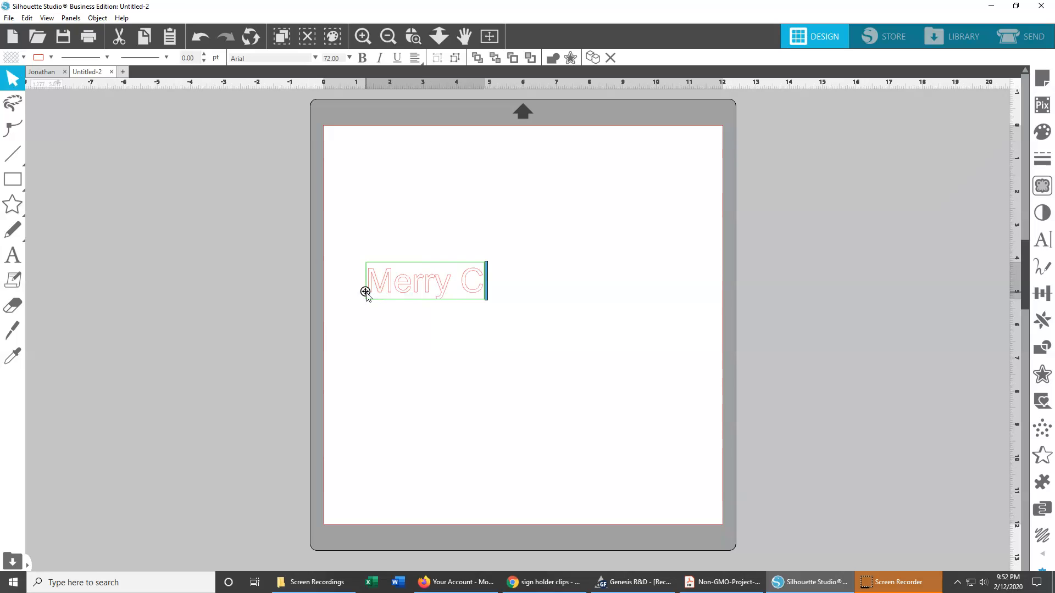
pyautogui.write('hristmas')
pyautogui.click(482, 376)
# Change the font of the "Merry Christmas" text to Amarillo.
pyautogui.click(605, 282)
pyautogui.click(1047, 249)
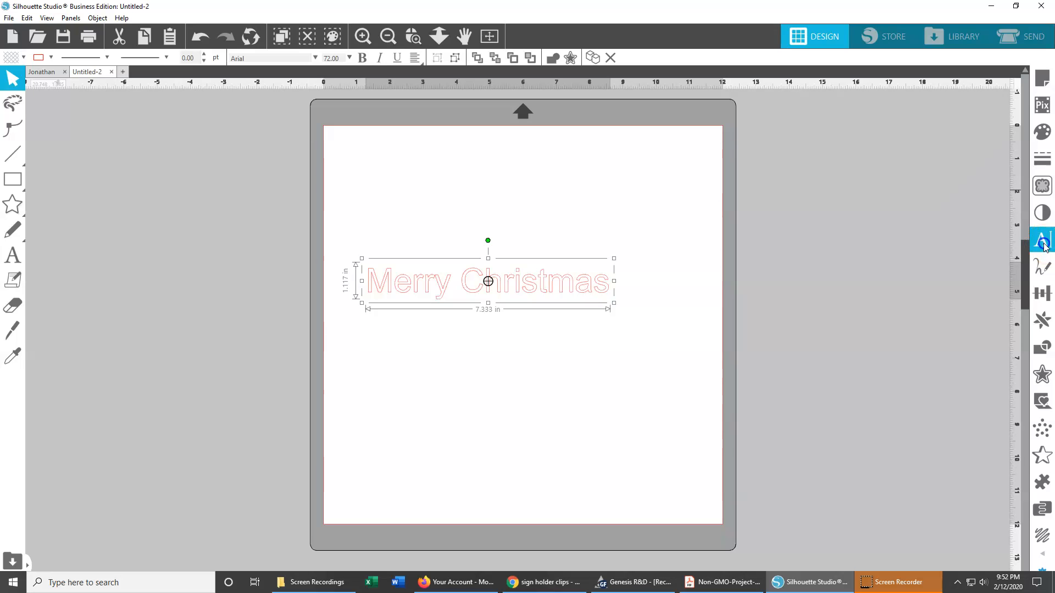
pyautogui.click(1047, 246)
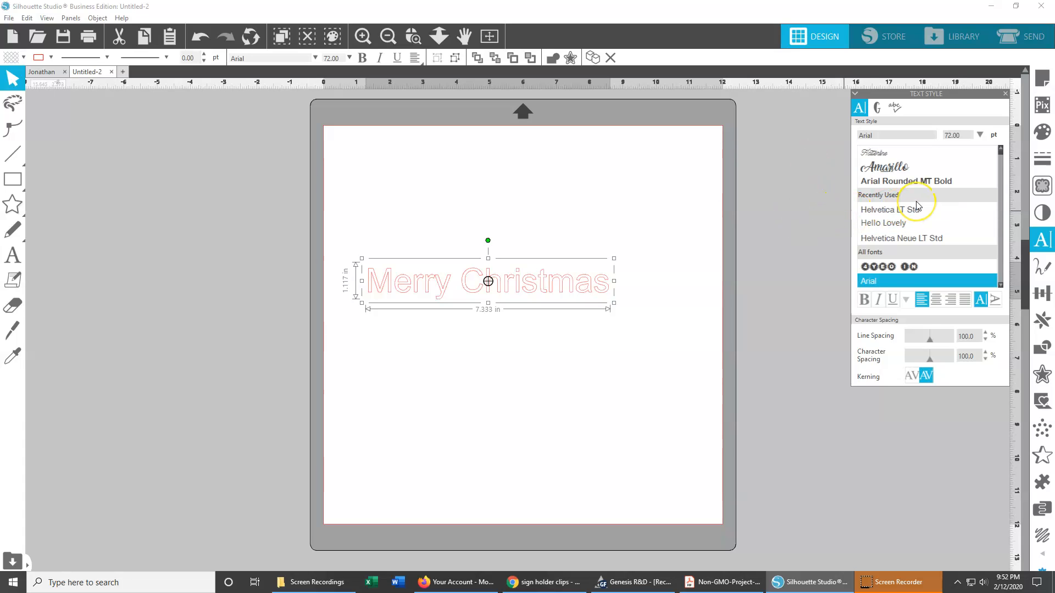
pyautogui.click(896, 174)
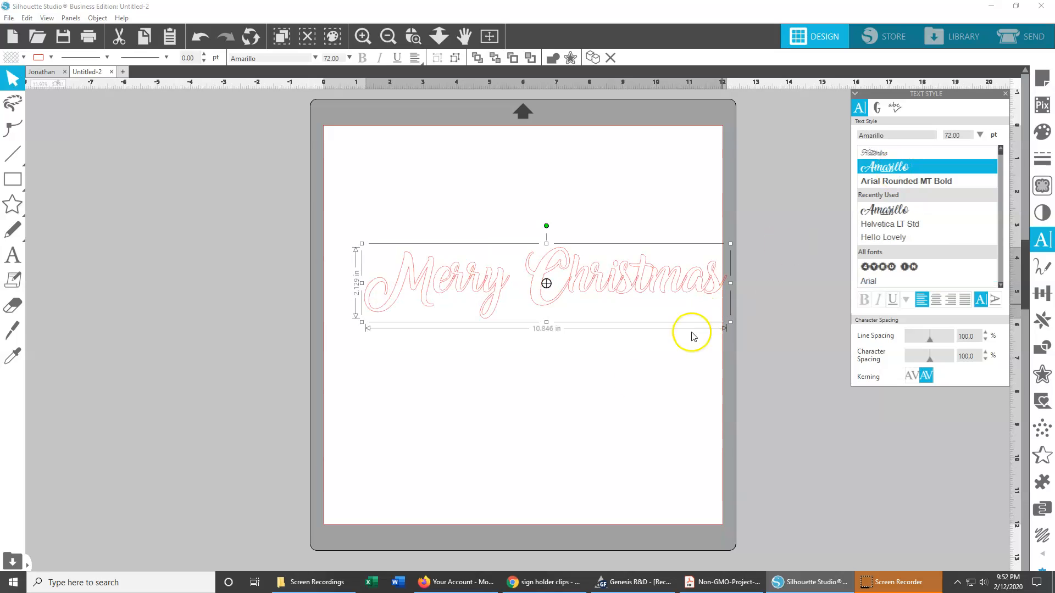
# Move the "Merry Christmas" text left so its last letters sit inside the page's right edge.
pyautogui.click(631, 353)
pyautogui.click(667, 293)
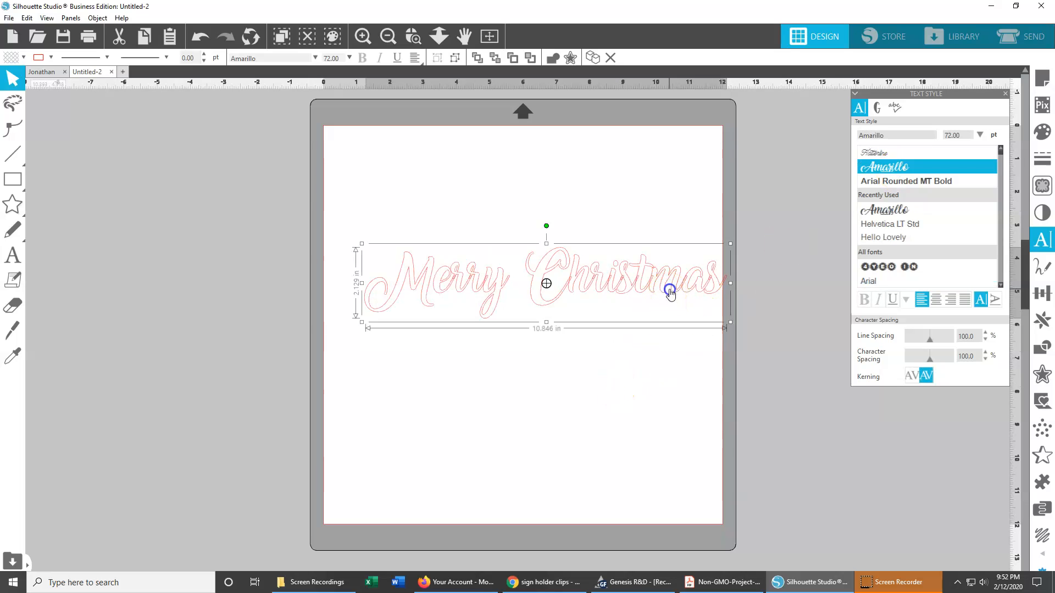
pyautogui.moveTo(667, 293); pyautogui.dragTo(619, 297)
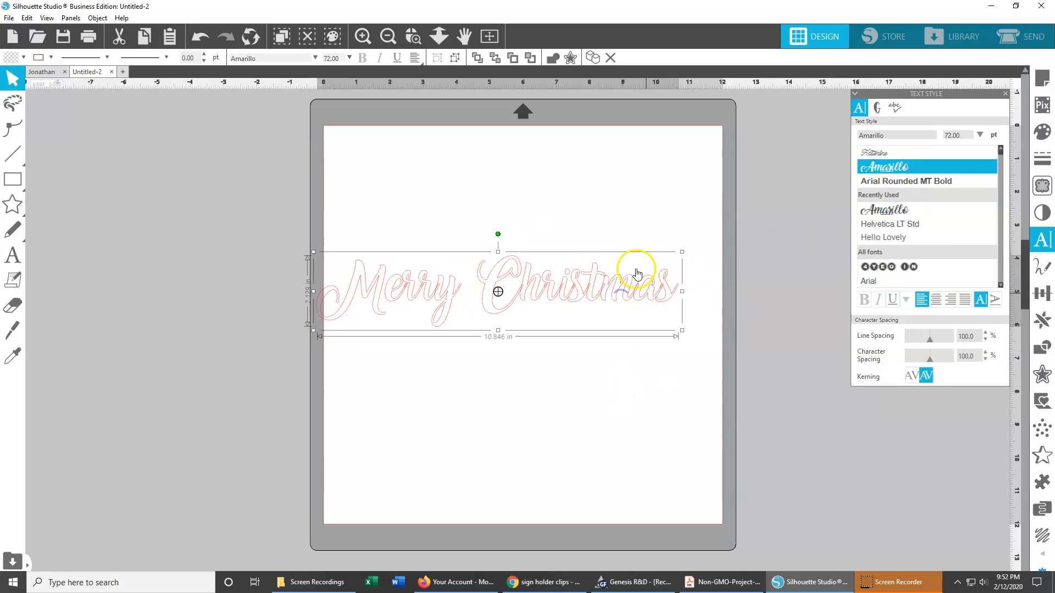
# Weld the overlapping script letters of the "Merry Christmas" text.
pyautogui.click(361, 36)
pyautogui.click(360, 37)
pyautogui.scroll(1, 526, 363)
pyautogui.scroll(2, 468, 292)
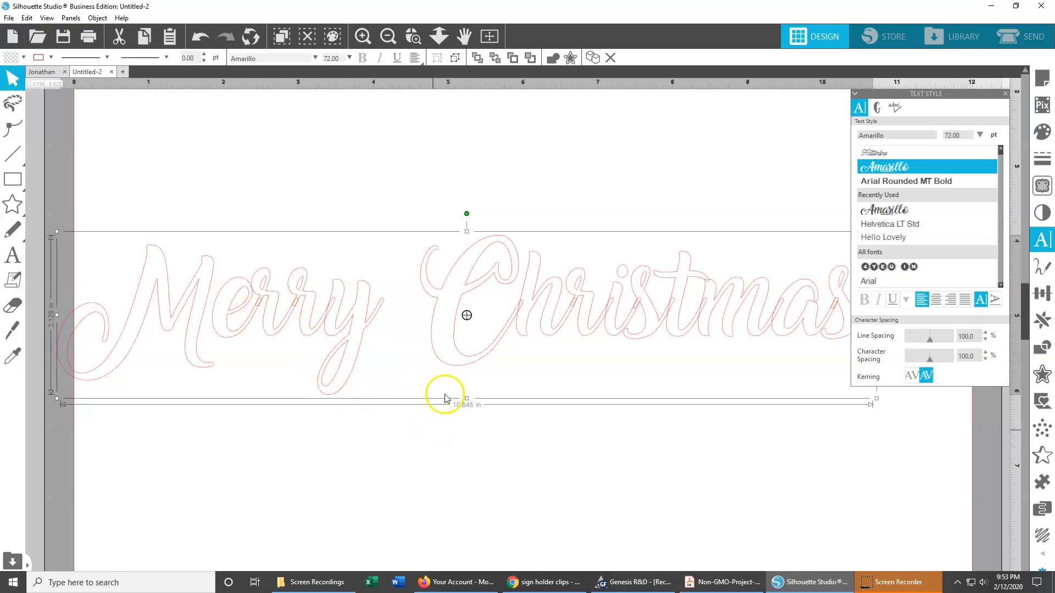
pyautogui.rightClick(459, 361)
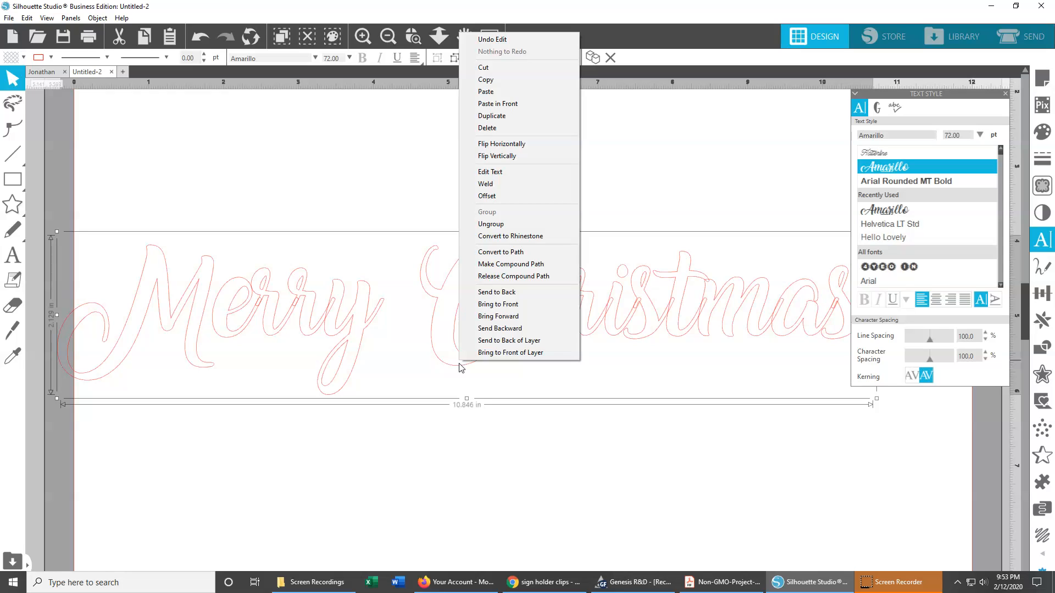
pyautogui.click(495, 184)
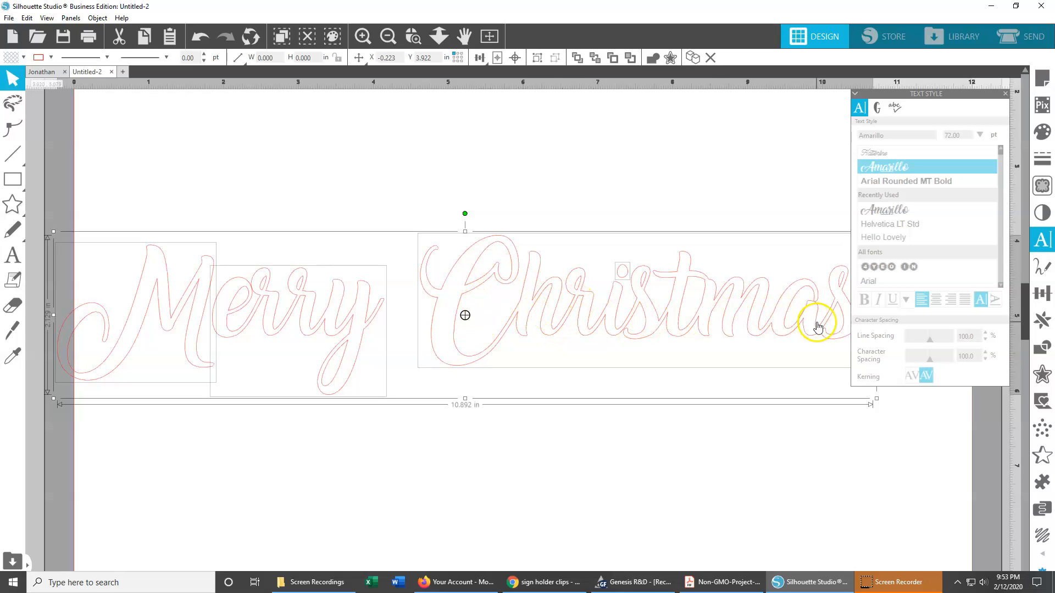
pyautogui.click(559, 497)
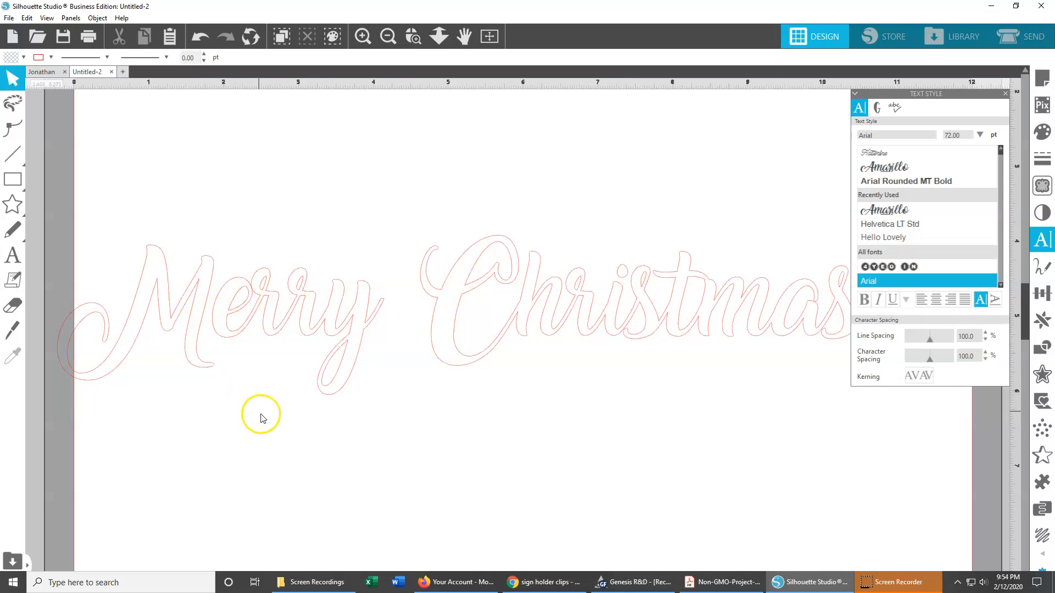
# Group all the welded "Merry Christmas" pieces and move the group up and right, inside the page edges.
pyautogui.click(388, 36)
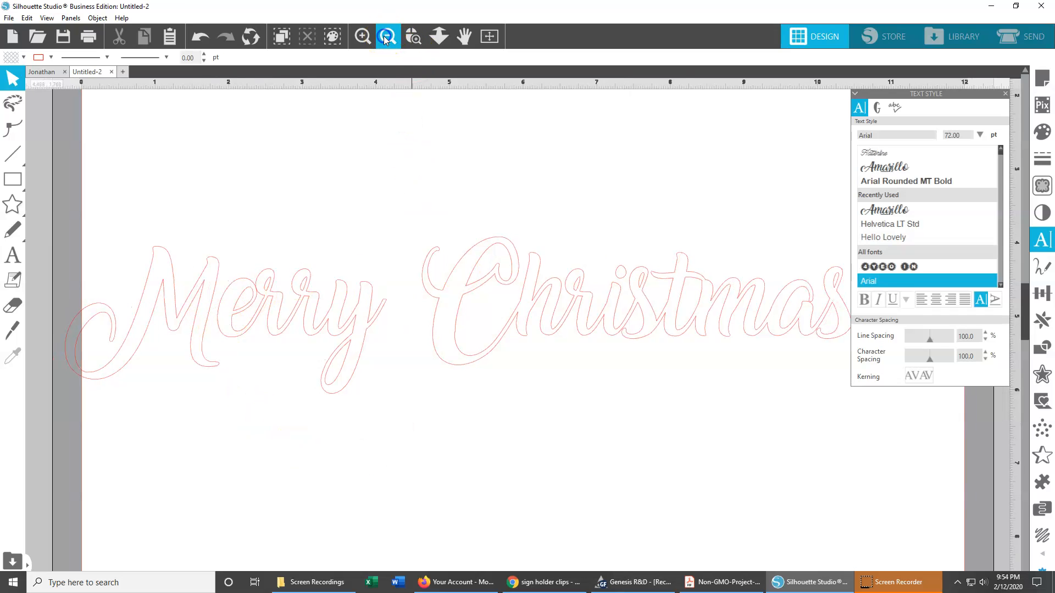
pyautogui.moveTo(161, 240); pyautogui.dragTo(817, 389)
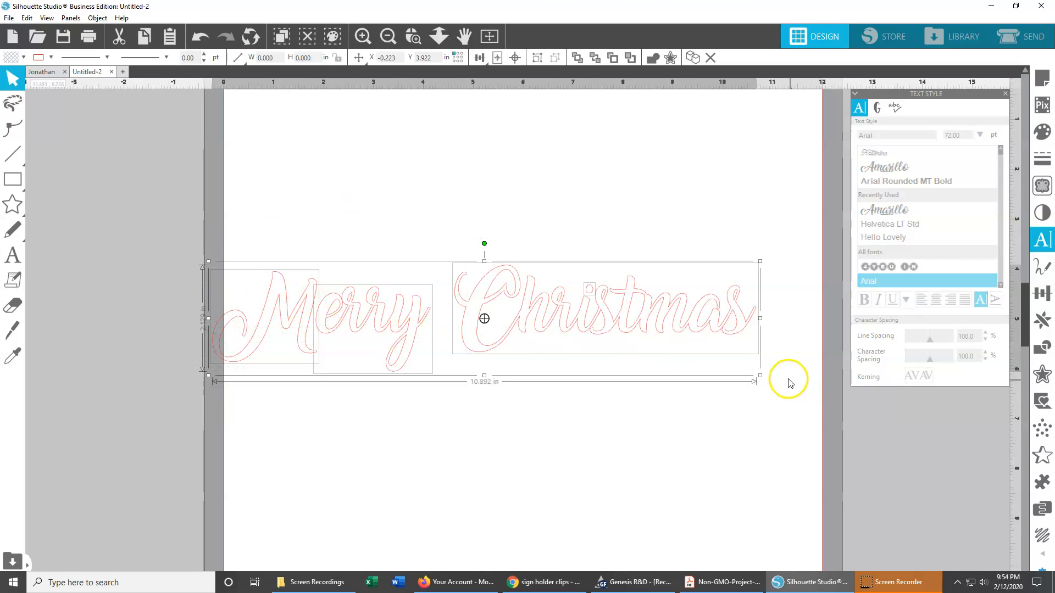
pyautogui.rightClick(691, 325)
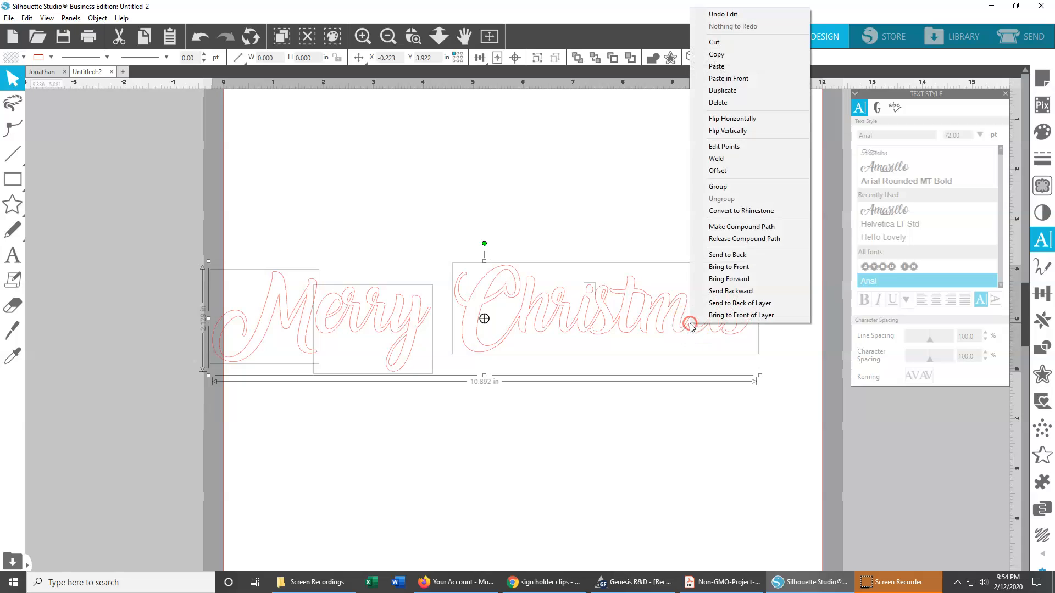
pyautogui.click(718, 187)
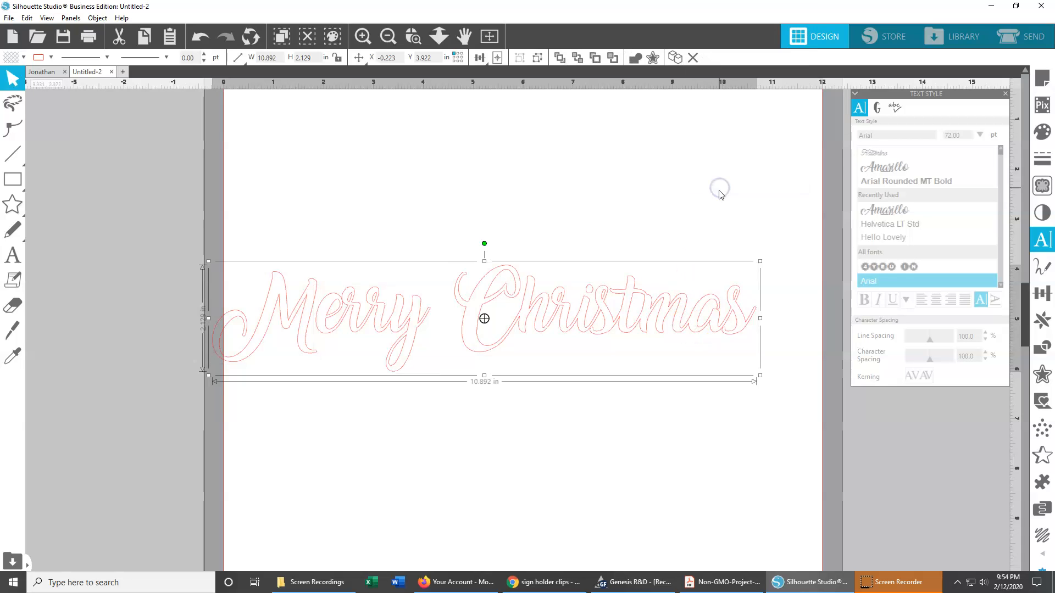
pyautogui.moveTo(635, 309); pyautogui.dragTo(671, 293)
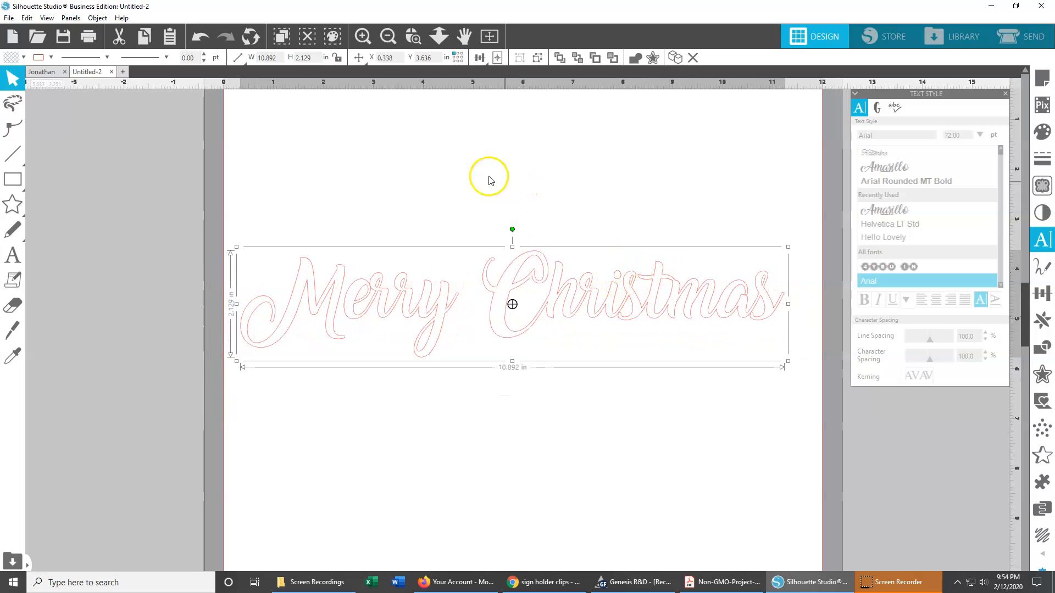
# Undo the group's move and the grouping of the welded pieces, and clear the selection.
pyautogui.click(199, 39)
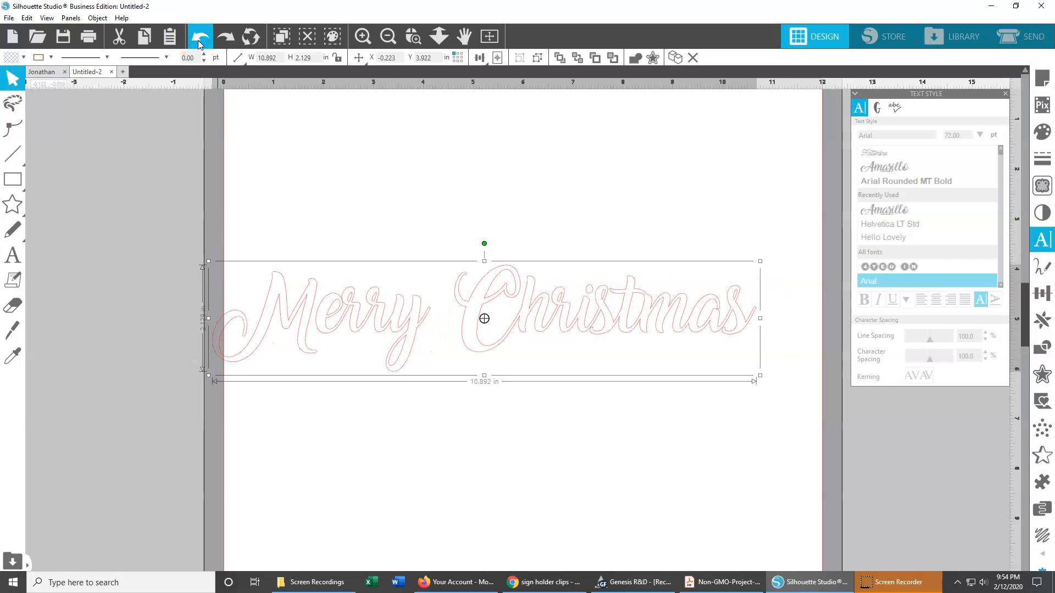
pyautogui.click(201, 39)
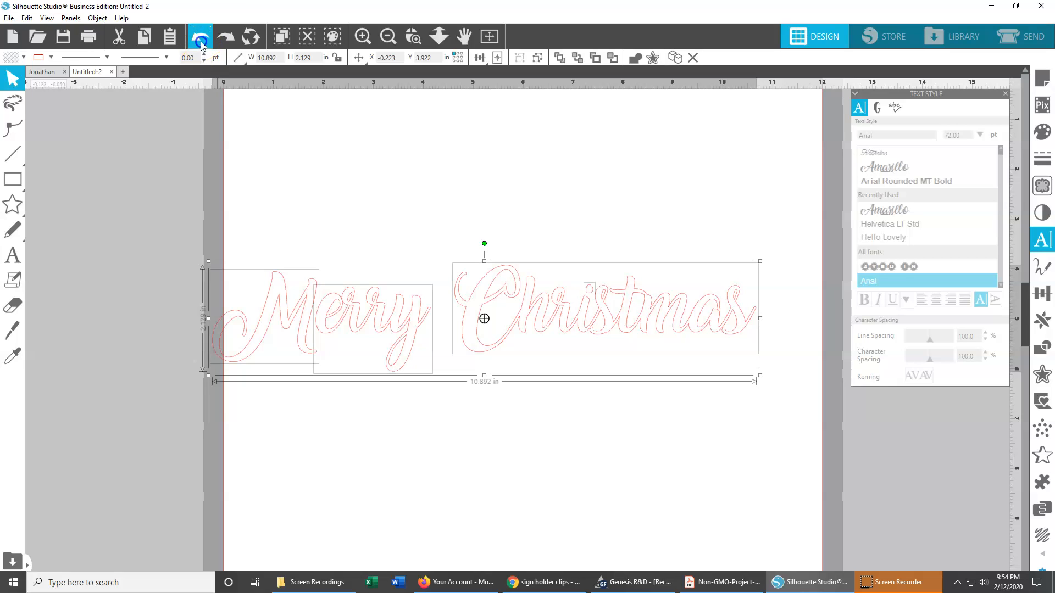
pyautogui.click(419, 521)
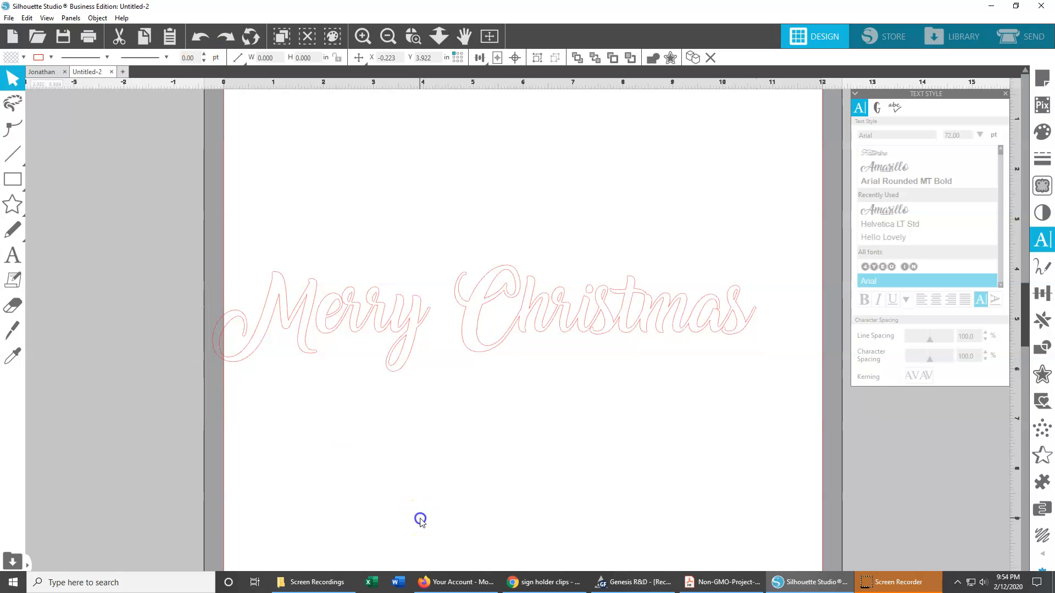
# Select the M, the "erry" letters, the "Christmas" lettering and the i's dot separately to examine which pieces are joined.
pyautogui.click(309, 360)
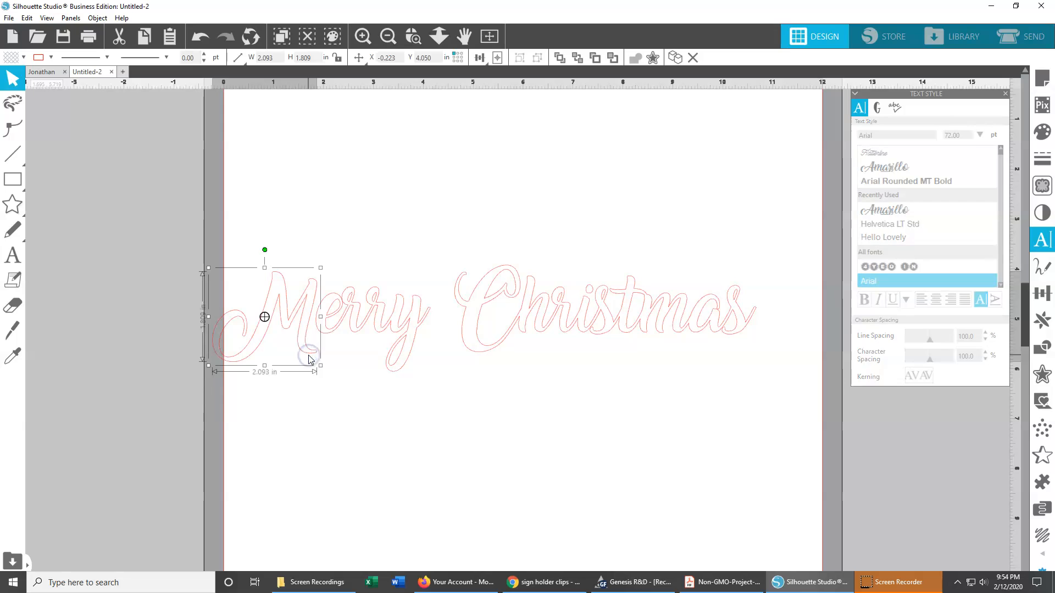
pyautogui.click(348, 337)
pyautogui.click(354, 332)
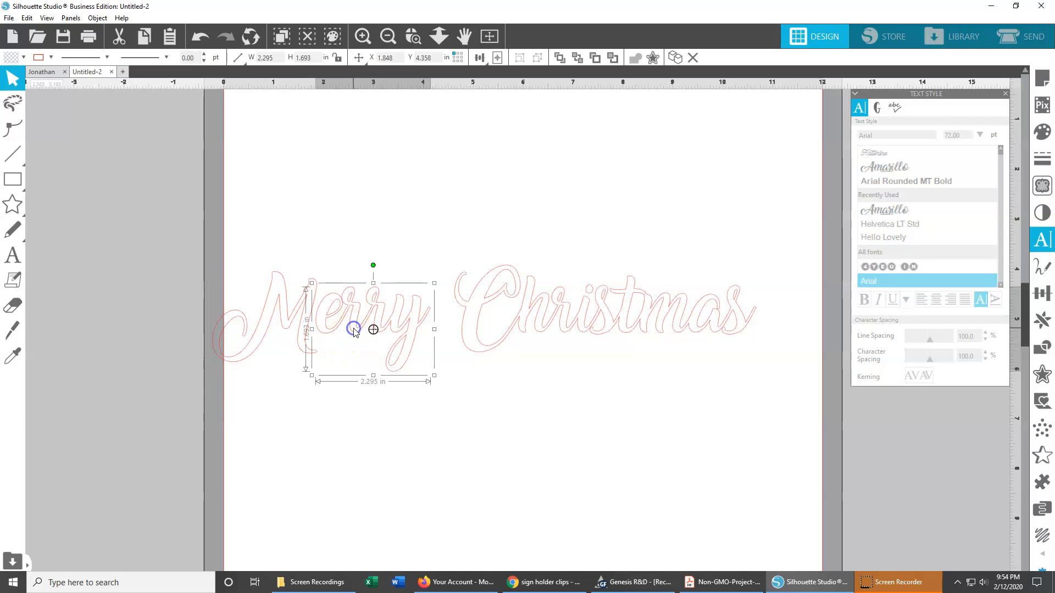
pyautogui.click(539, 331)
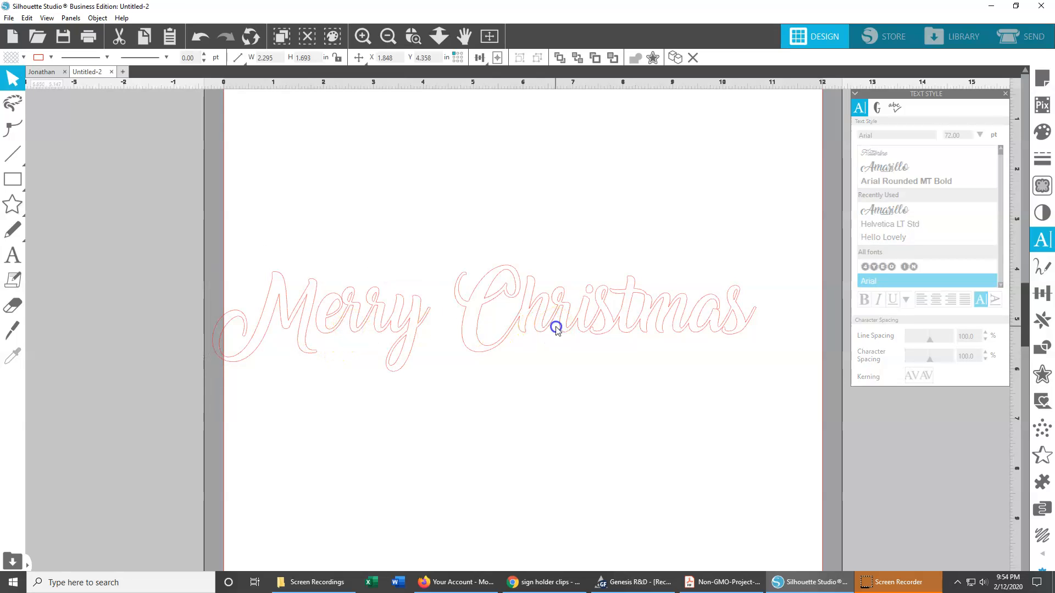
pyautogui.click(590, 291)
pyautogui.click(578, 483)
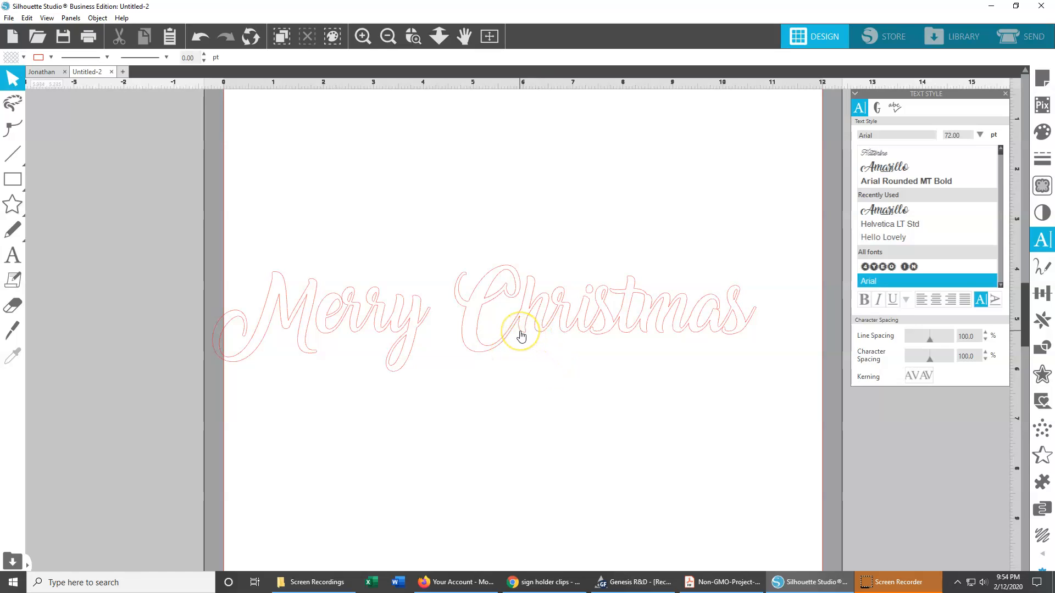
# Move the "Christmas" lettering away from its separate i dot, and fit it back beneath the dot.
pyautogui.moveTo(525, 336); pyautogui.dragTo(589, 372)
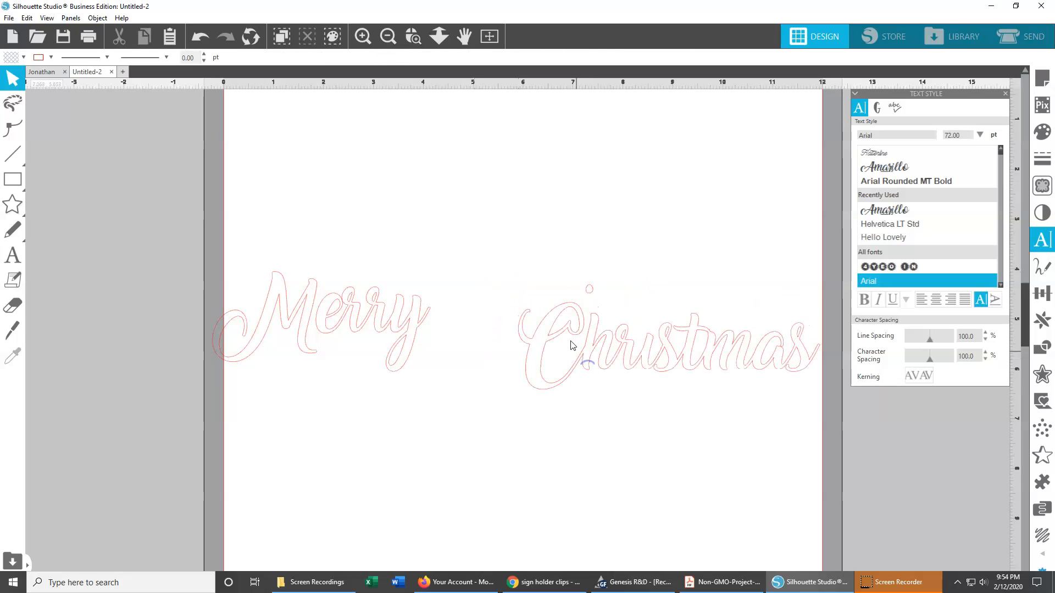
pyautogui.moveTo(658, 374); pyautogui.dragTo(595, 342)
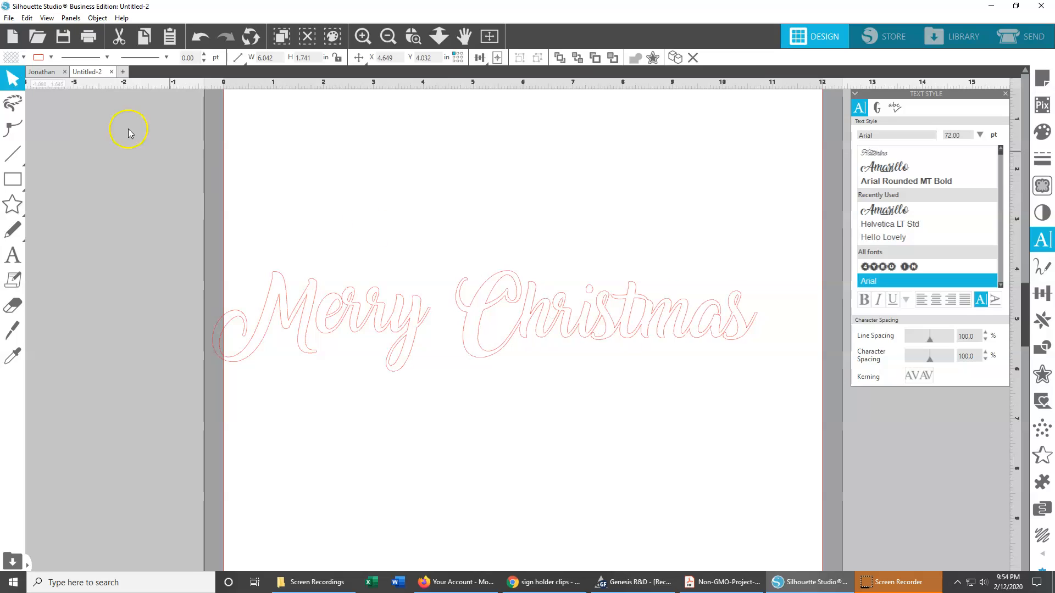
pyautogui.click(128, 129)
pyautogui.click(613, 320)
pyautogui.moveTo(614, 320); pyautogui.dragTo(607, 313)
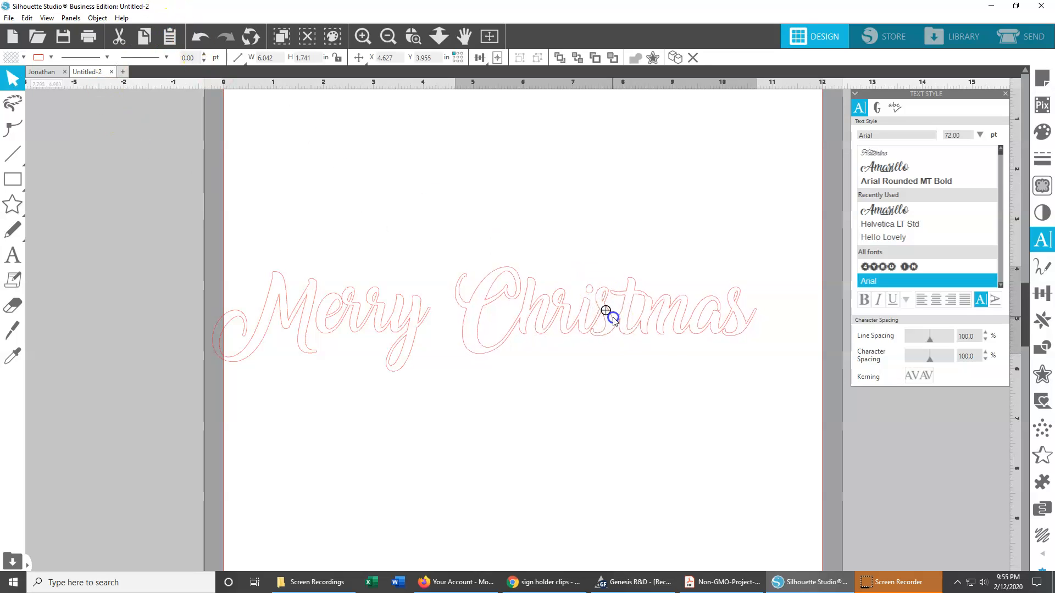
pyautogui.click(541, 437)
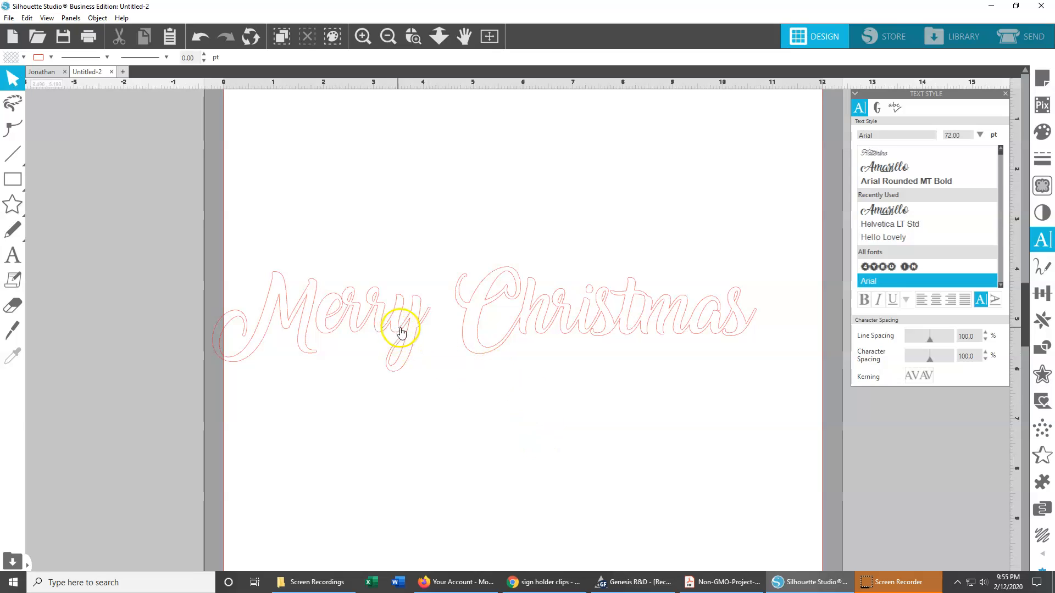
# Move the "Christmas" lettering to the page's lower left and back up, and undo these moves.
pyautogui.moveTo(615, 324)
pyautogui.mouseDown()
pyautogui.moveTo(617, 356)
pyautogui.moveTo(635, 374)
pyautogui.moveTo(600, 469)
pyautogui.moveTo(146, 486)
pyautogui.mouseUp()
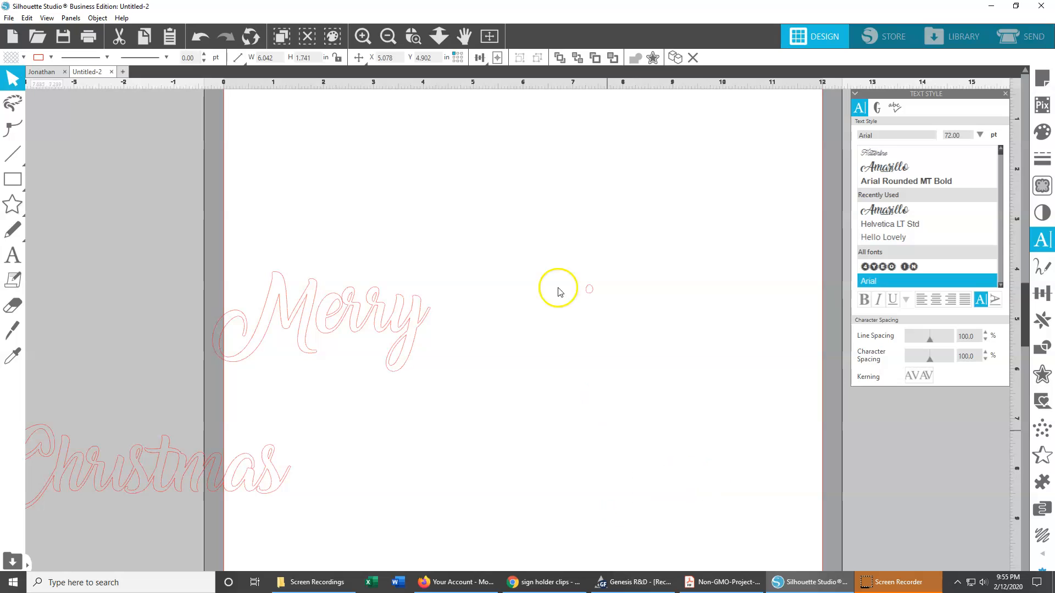
pyautogui.moveTo(264, 483); pyautogui.dragTo(711, 365)
pyautogui.click(198, 39)
pyautogui.click(196, 38)
pyautogui.click(197, 36)
# Group all the "Merry Christmas" pieces, including the i's dot, and move the group slightly down and right.
pyautogui.moveTo(149, 209); pyautogui.dragTo(801, 458)
pyautogui.rightClick(730, 337)
pyautogui.click(760, 194)
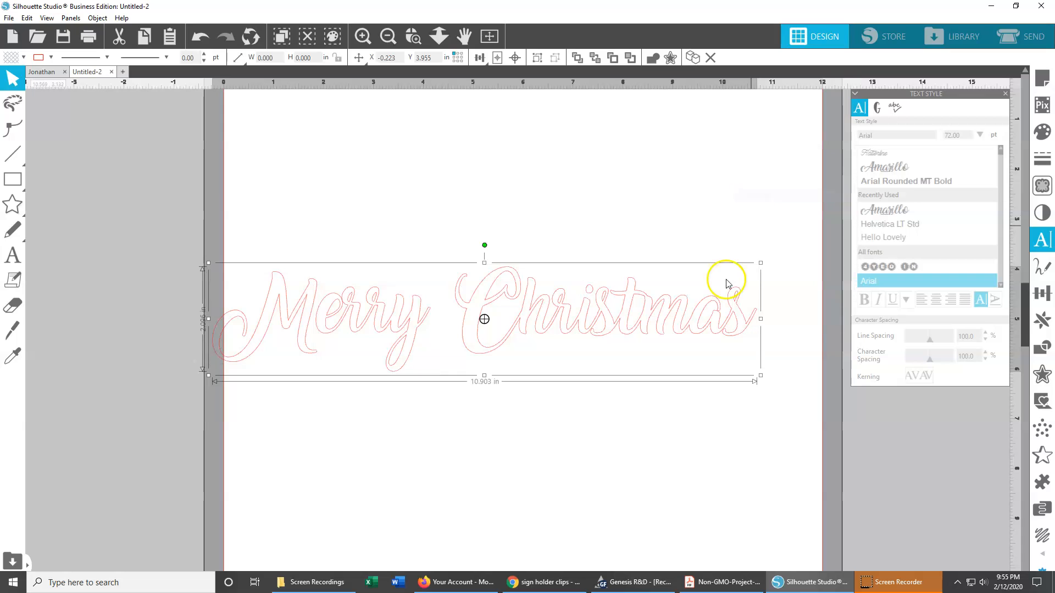
pyautogui.moveTo(669, 316); pyautogui.dragTo(675, 341)
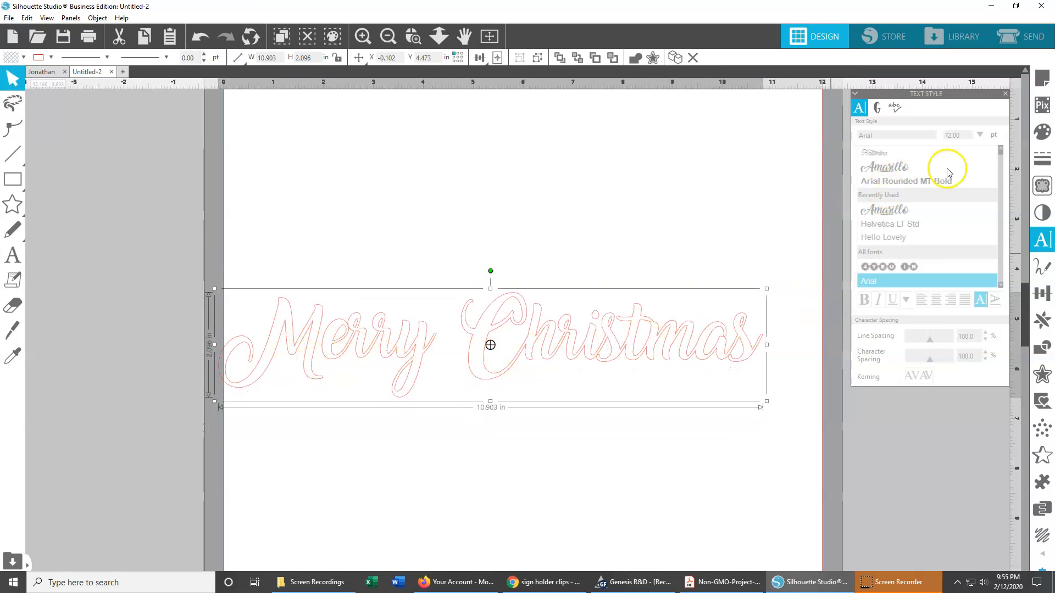
# Open the send setup and move the grouped phrase fully inside the page, near its upper edge.
pyautogui.click(1021, 37)
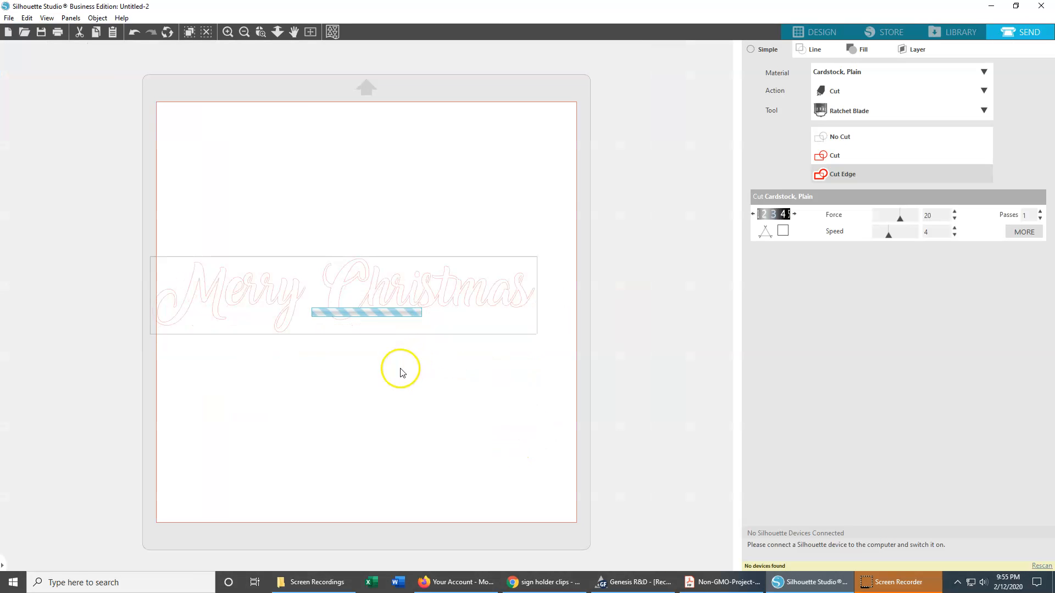
pyautogui.moveTo(401, 315); pyautogui.dragTo(436, 176)
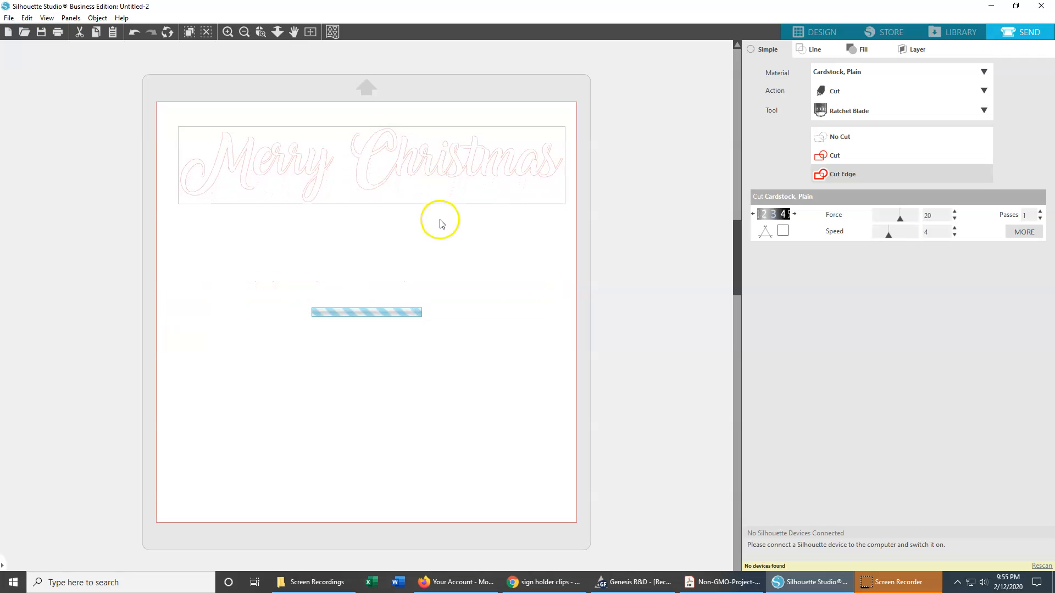
# Set the lettering to Cut instead of Cut Edge, and change the action for Cardstock, Plain to Sketch.
pyautogui.click(850, 158)
pyautogui.click(843, 173)
pyautogui.click(847, 157)
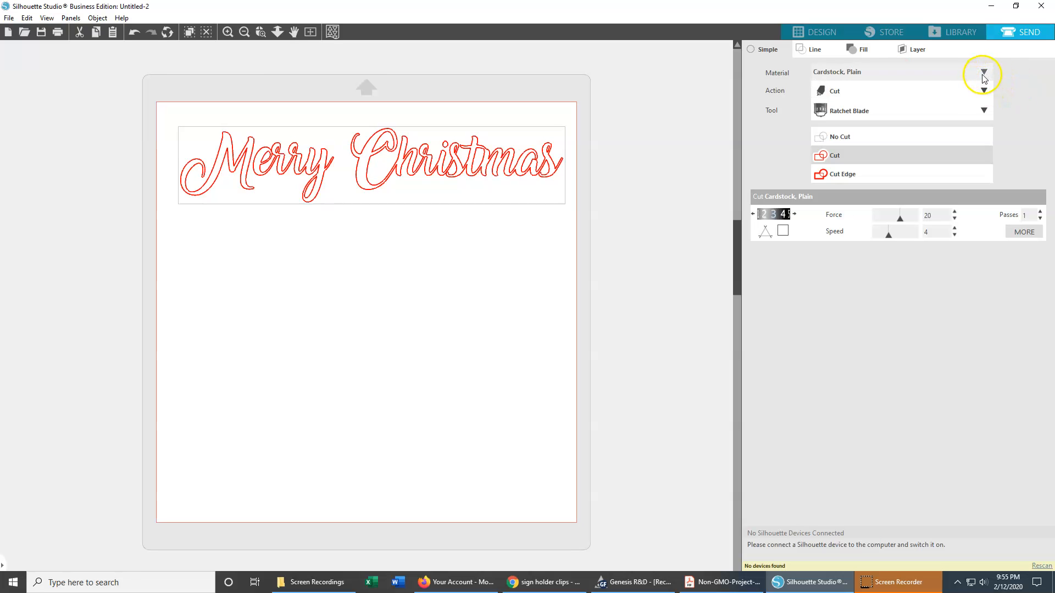
pyautogui.click(984, 91)
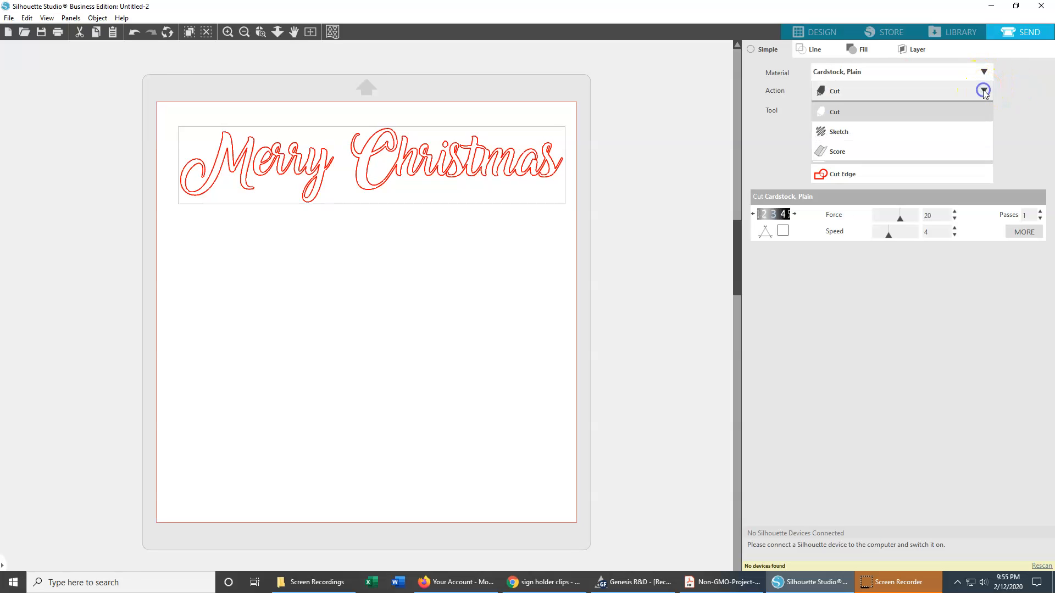
pyautogui.click(834, 134)
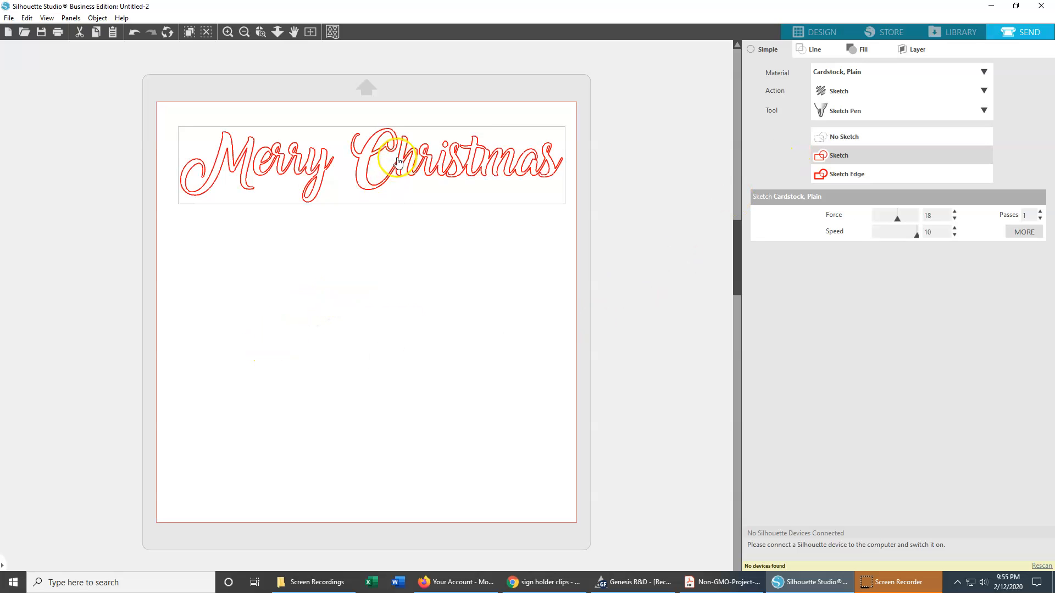